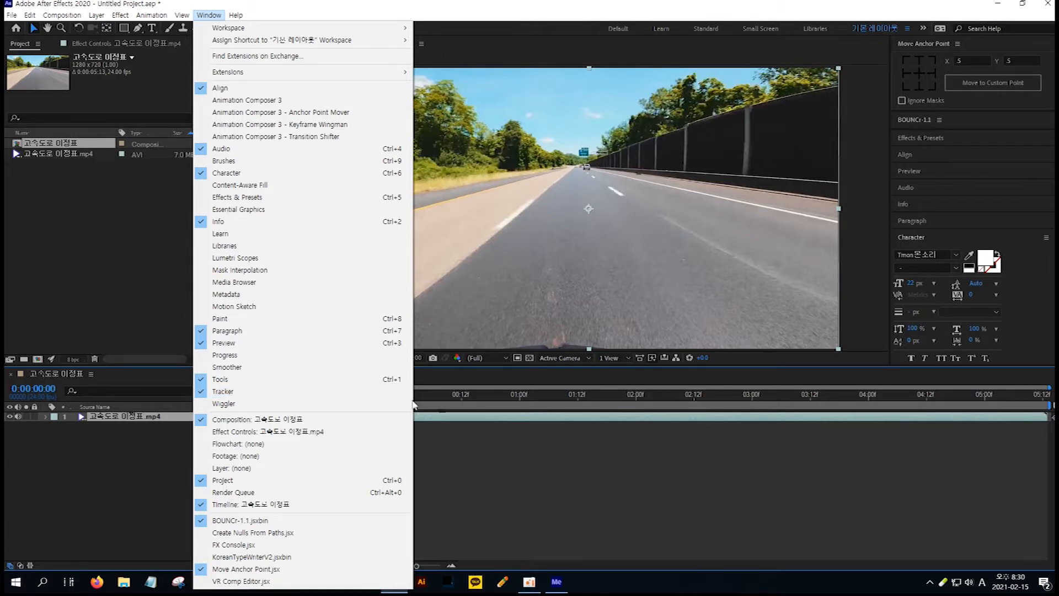
Go to 0:00:03:08, where the highway sign is clearly visible, and run camera tracking on the 고속도로 이정표.mp4 footage
{"action": "left_click", "coordinate": [528, 449]}
{"action": "left_click_drag", "start_coordinate": [406, 400], "coordinate": [794, 411]}
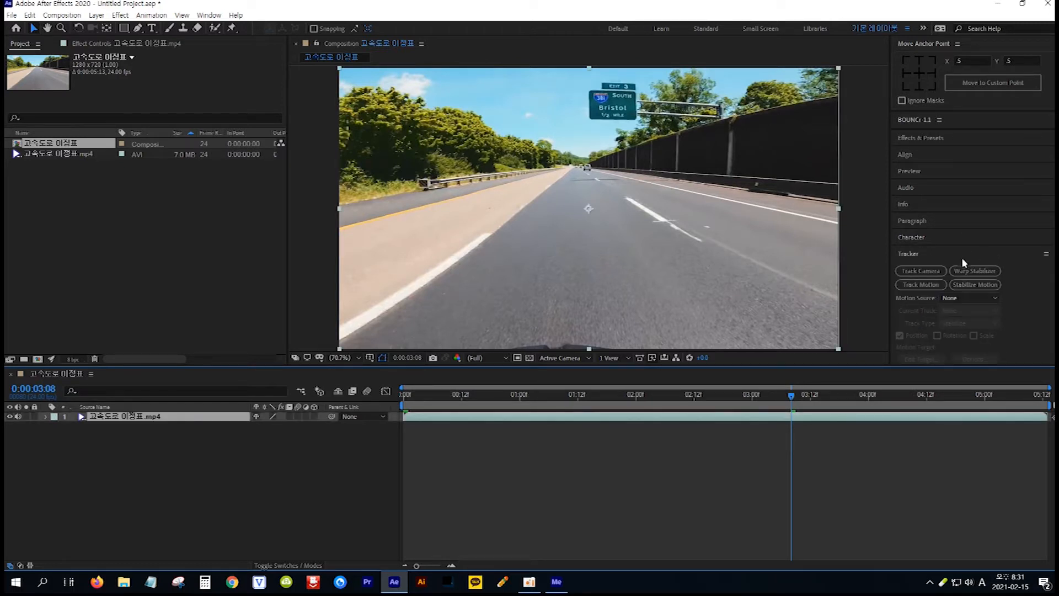
{"action": "left_click", "coordinate": [902, 273]}
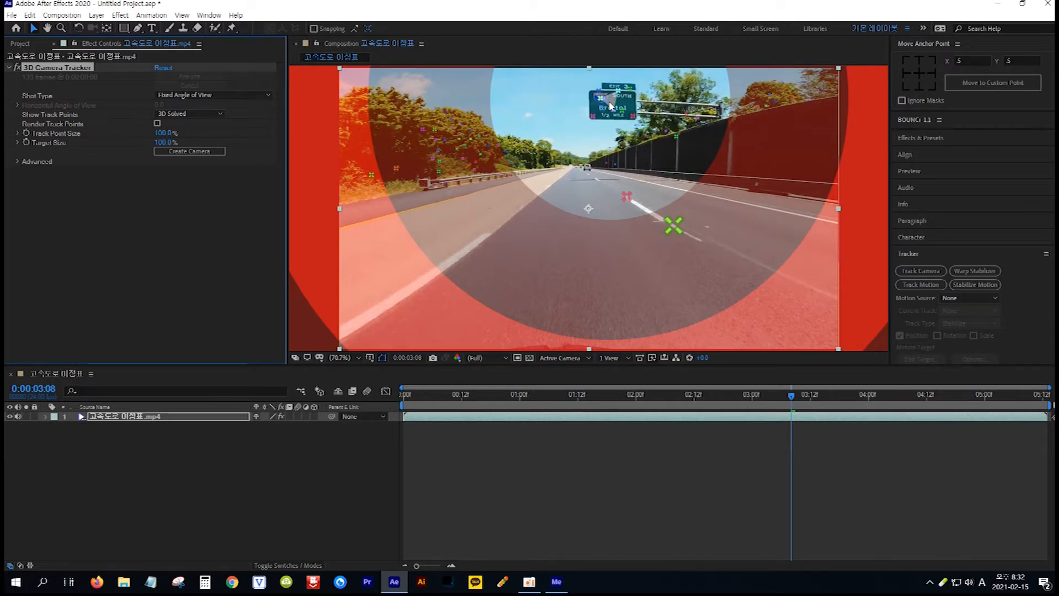
Create a solid and camera from the tracking points on the highway sign, and scale the solid to -2%
{"action": "right_click", "coordinate": [609, 106]}
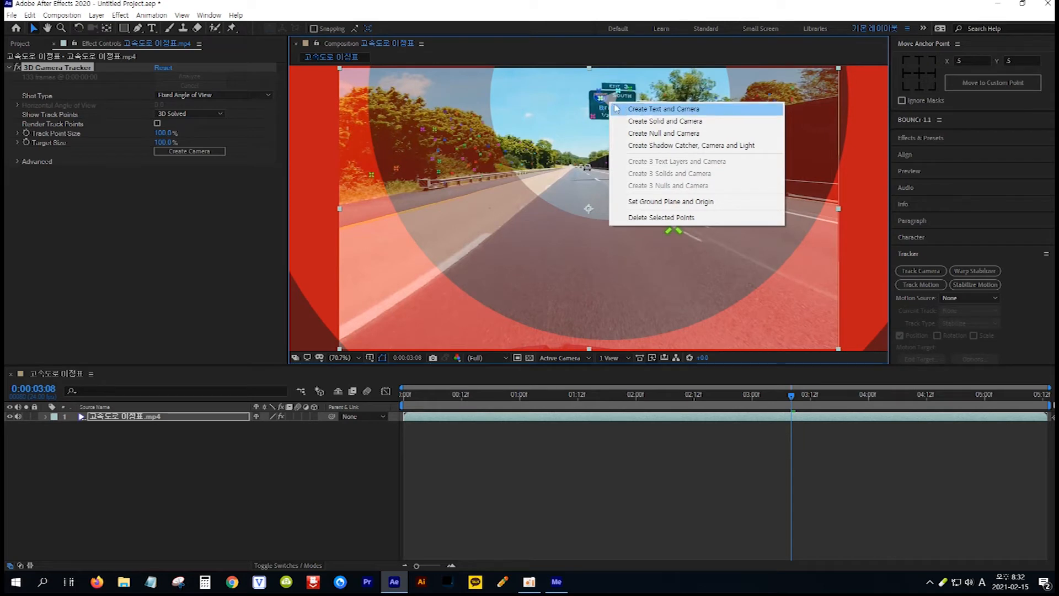
{"action": "left_click", "coordinate": [682, 122]}
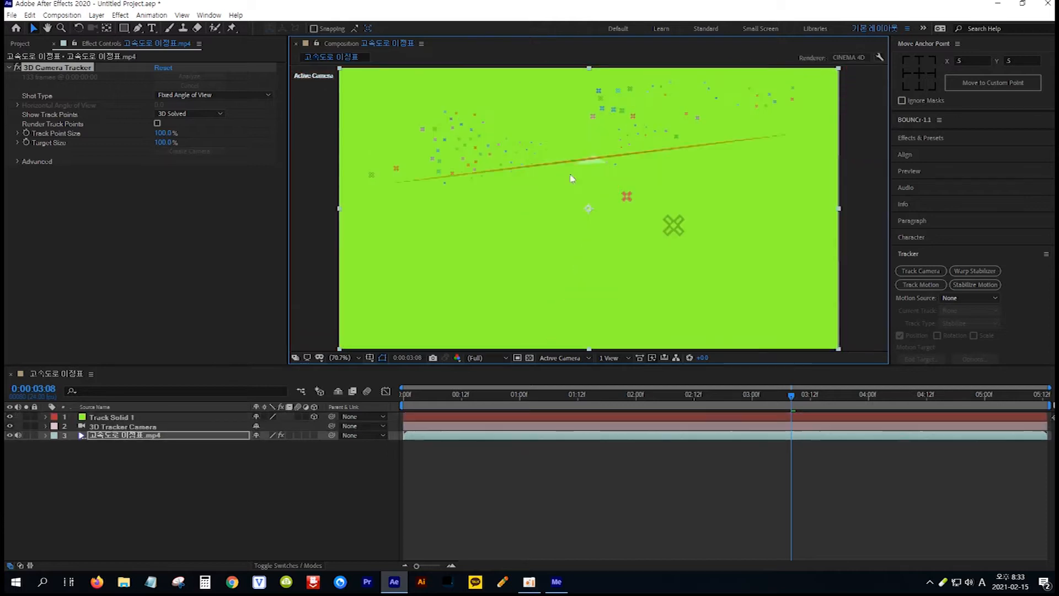
{"action": "left_click", "coordinate": [158, 418]}
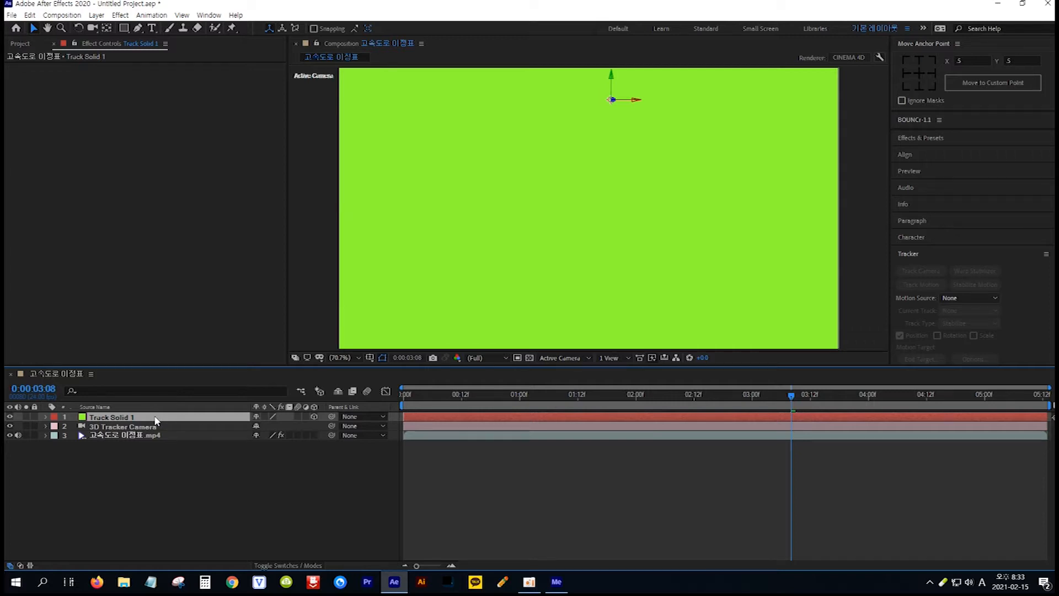
{"action": "key", "text": "s"}
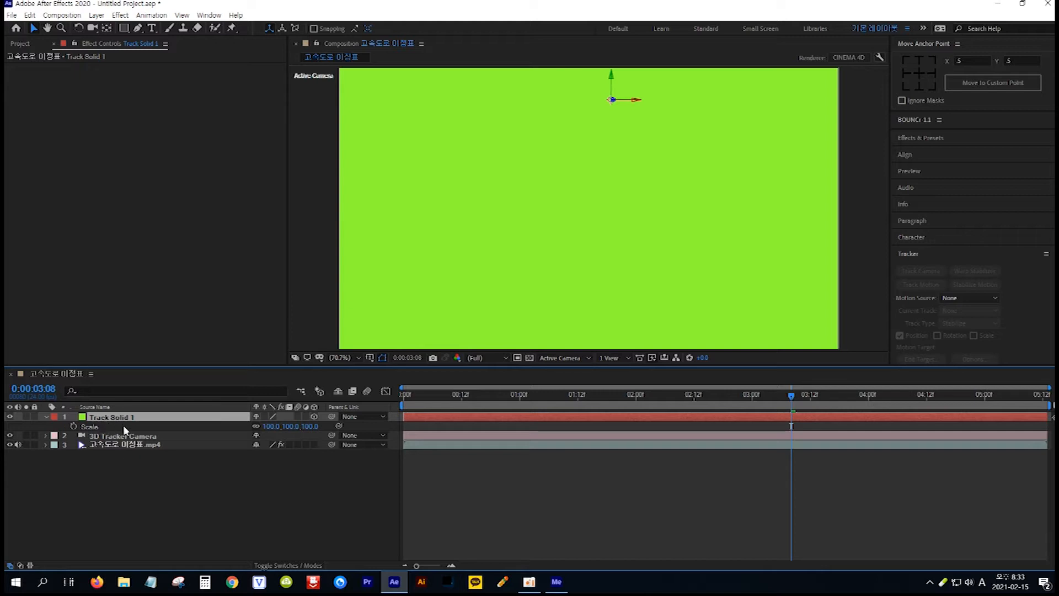
{"action": "left_click_drag", "start_coordinate": [273, 426], "coordinate": [227, 429]}
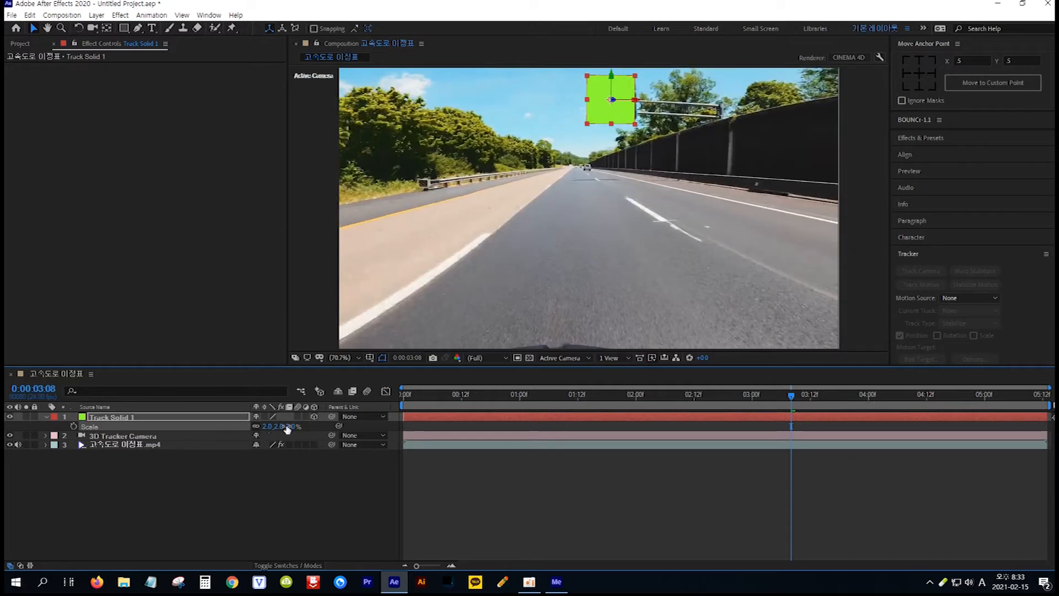
{"action": "left_click_drag", "start_coordinate": [287, 426], "coordinate": [285, 425]}
Draw a rectangular mask on Track Solid 1 within the bounds of the highway sign
{"action": "key", "text": "g"}
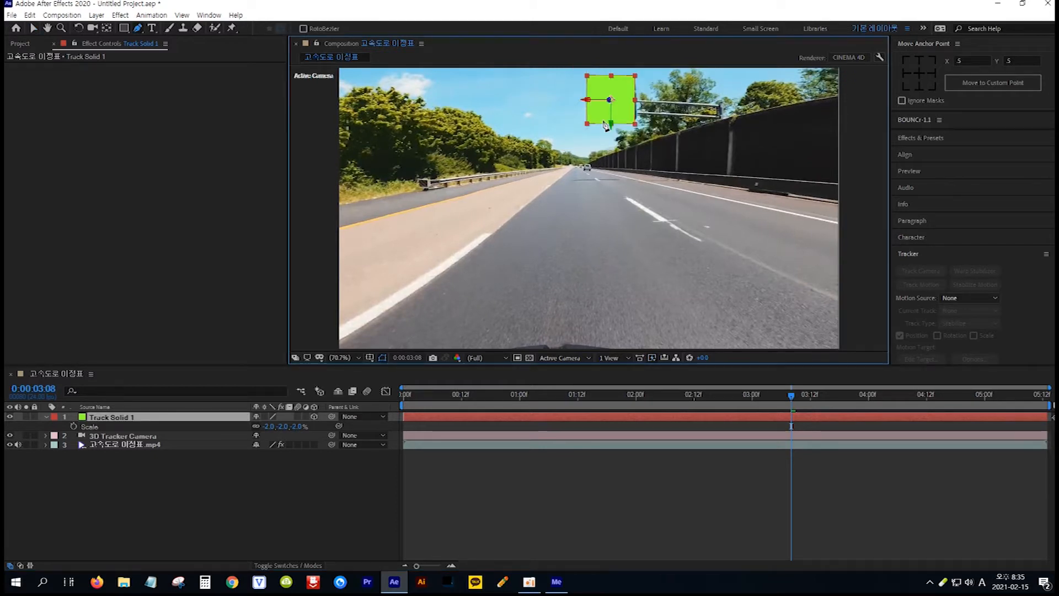
{"action": "left_click", "coordinate": [125, 29]}
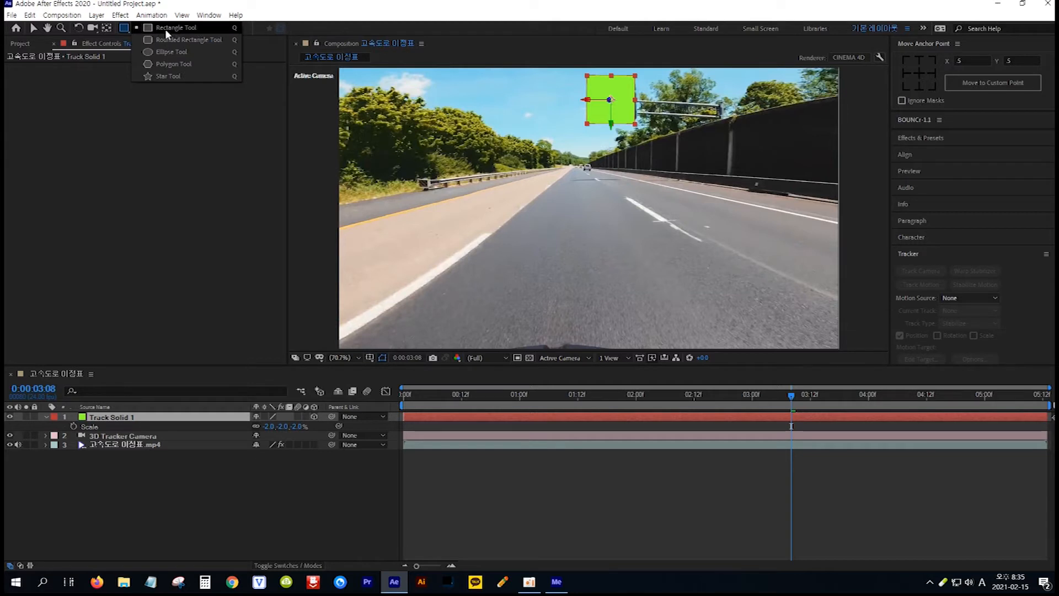
{"action": "left_click", "coordinate": [188, 29]}
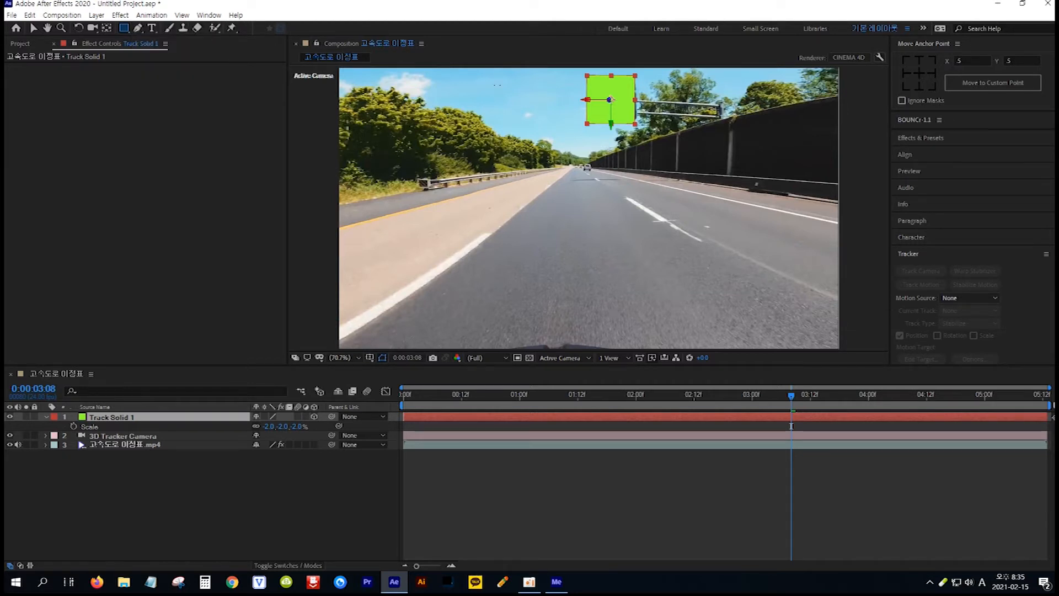
{"action": "left_click_drag", "start_coordinate": [593, 87], "coordinate": [630, 114]}
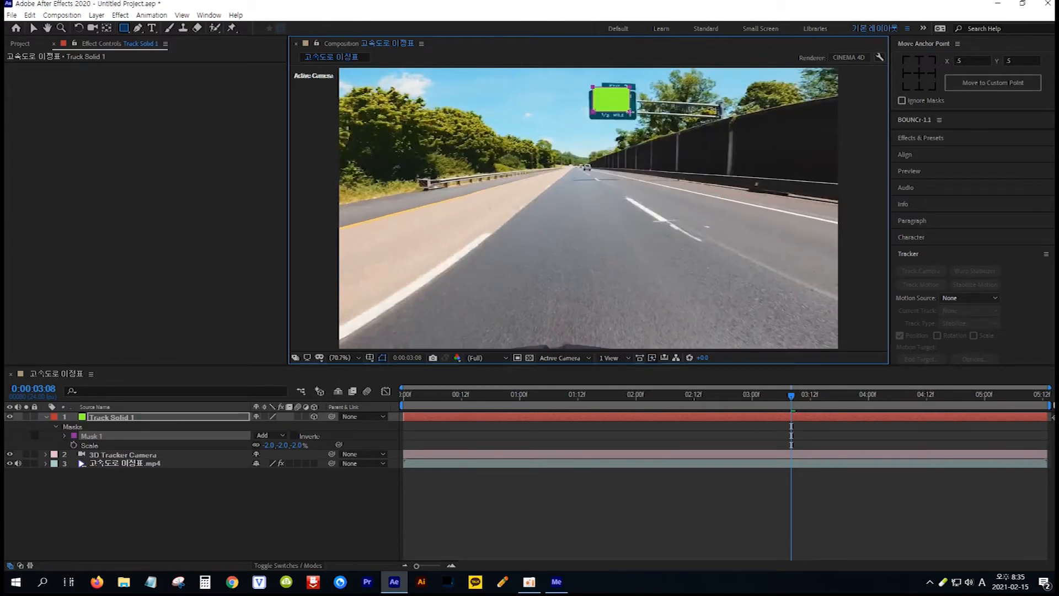
Reshape the mask's corners so it covers only the sign's "Bristol" line, between "South" and "1/2 MILE"
{"action": "left_click", "coordinate": [34, 29]}
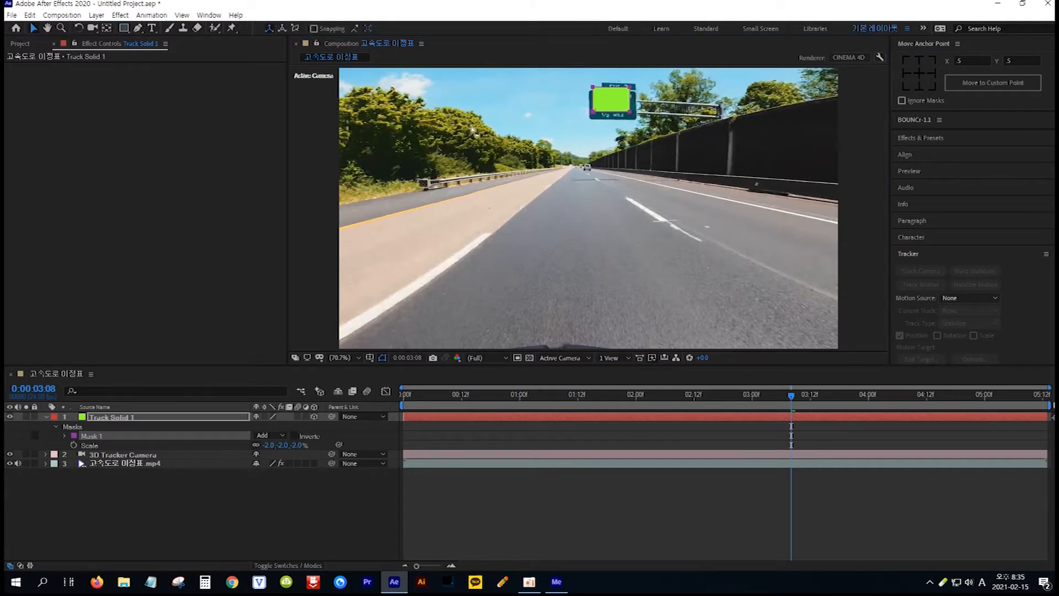
{"action": "left_click", "coordinate": [632, 93]}
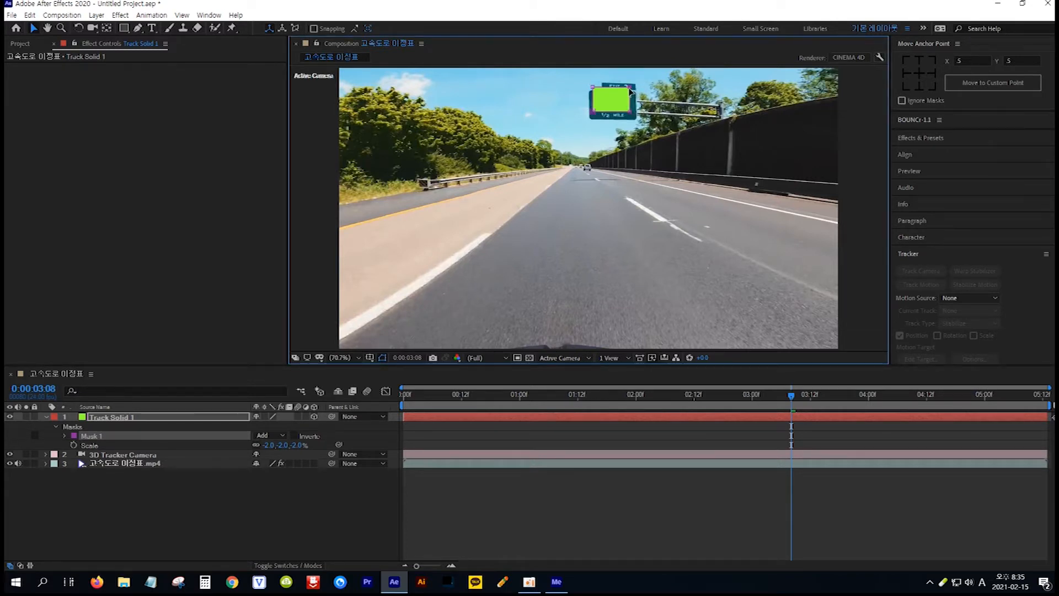
{"action": "left_click_drag", "start_coordinate": [630, 92], "coordinate": [593, 105]}
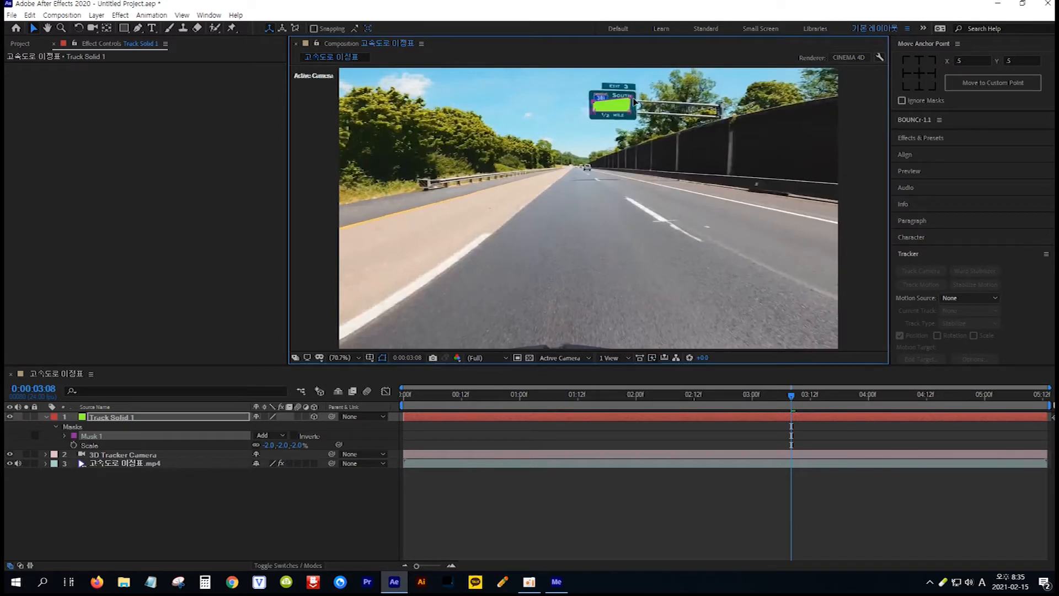
{"action": "left_click_drag", "start_coordinate": [631, 97], "coordinate": [633, 105]}
Apply the Fill effect to Track Solid 1 and sample its color from the sign's green background
{"action": "left_click", "coordinate": [958, 139]}
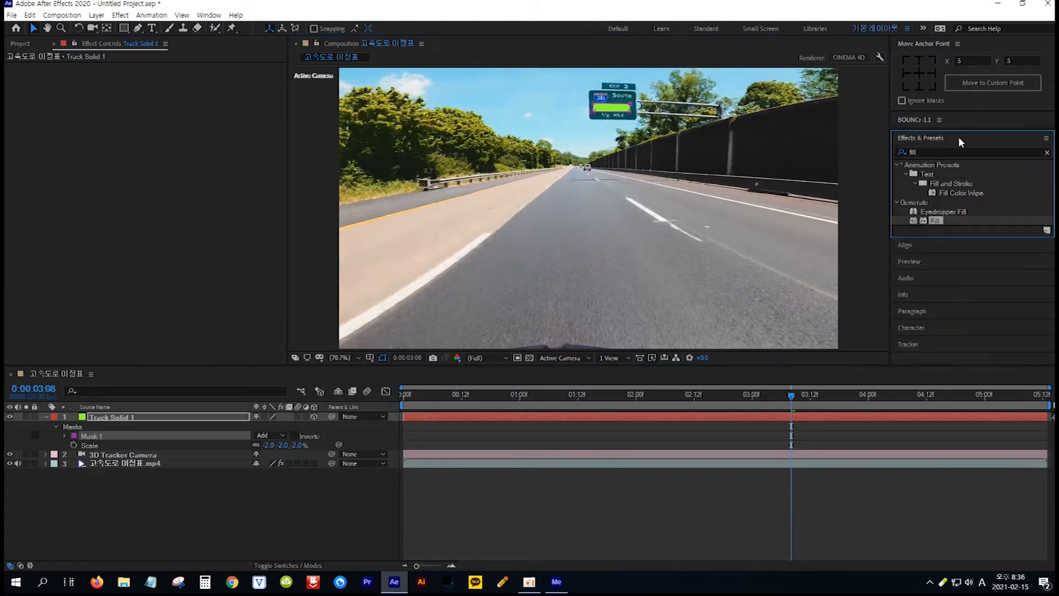
{"action": "left_click", "coordinate": [938, 152]}
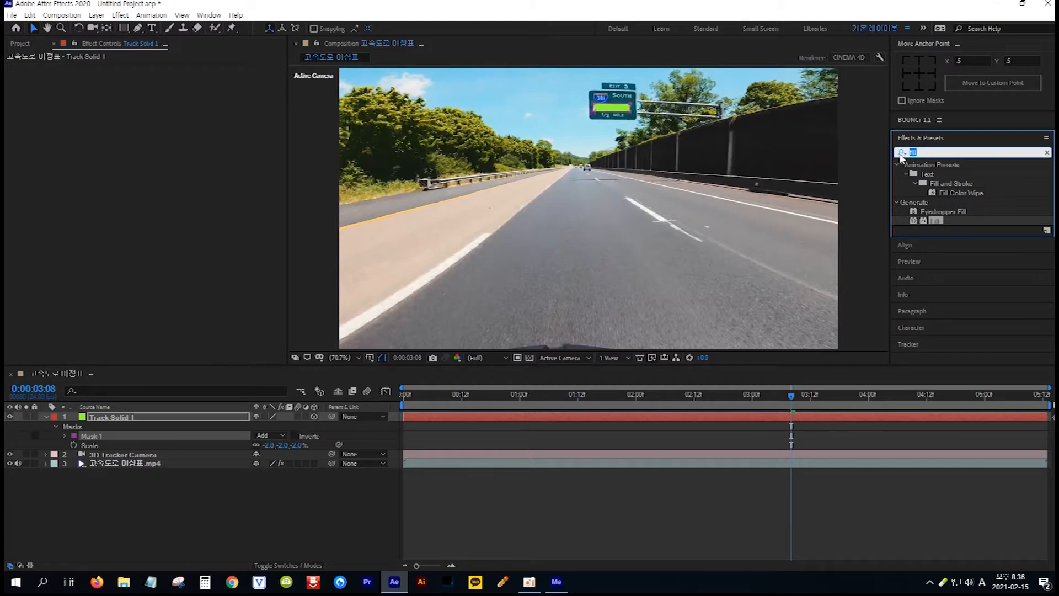
{"action": "type", "text": "fill"}
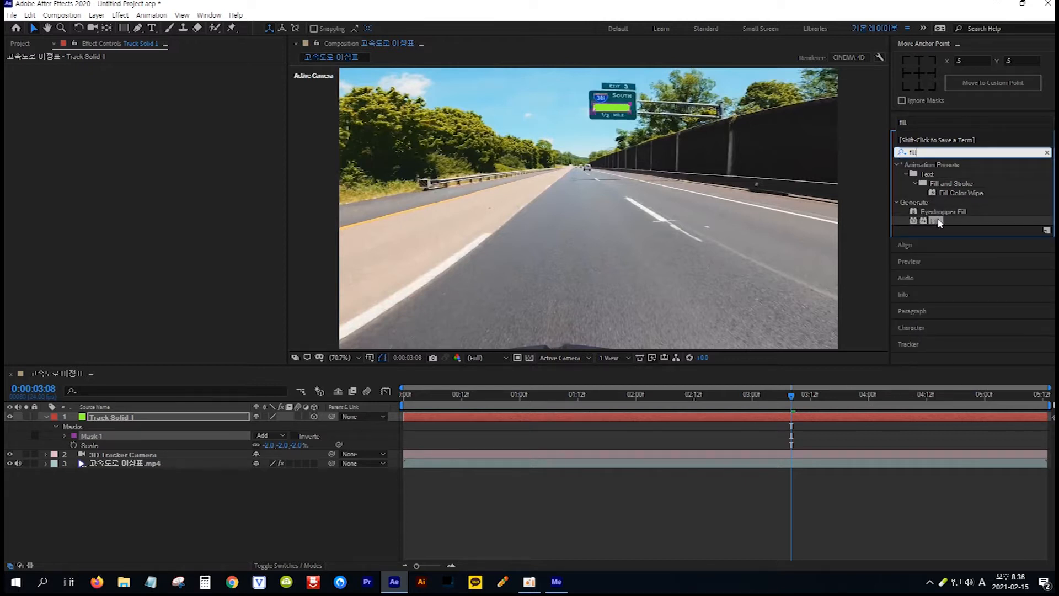
{"action": "left_click_drag", "start_coordinate": [937, 222], "coordinate": [210, 416]}
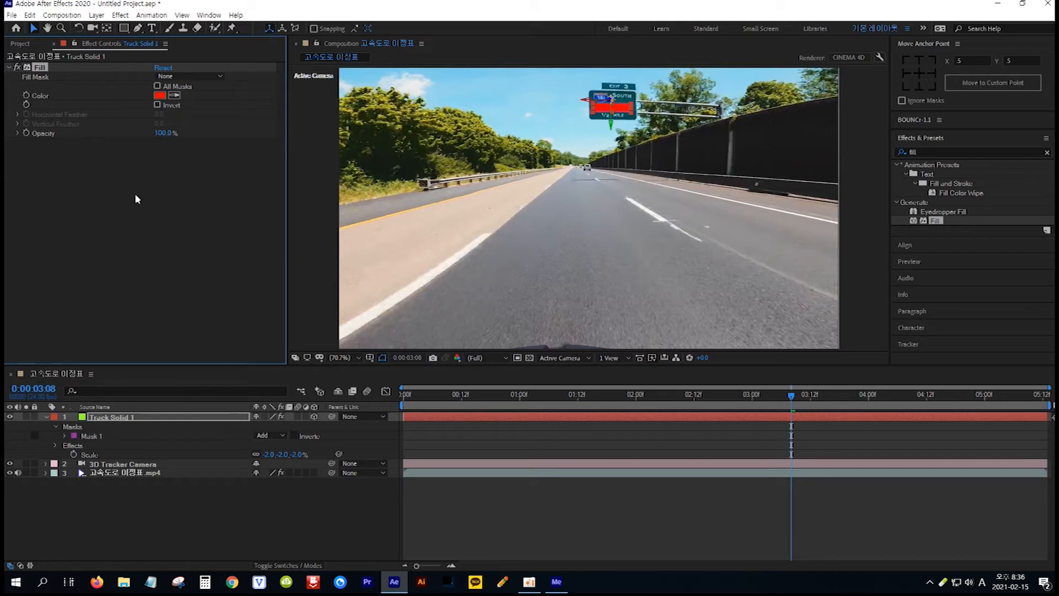
{"action": "left_click", "coordinate": [175, 96]}
{"action": "left_click", "coordinate": [625, 101]}
Set the feather of Track Solid 1's mask to 10 pixels
{"action": "left_click", "coordinate": [64, 435]}
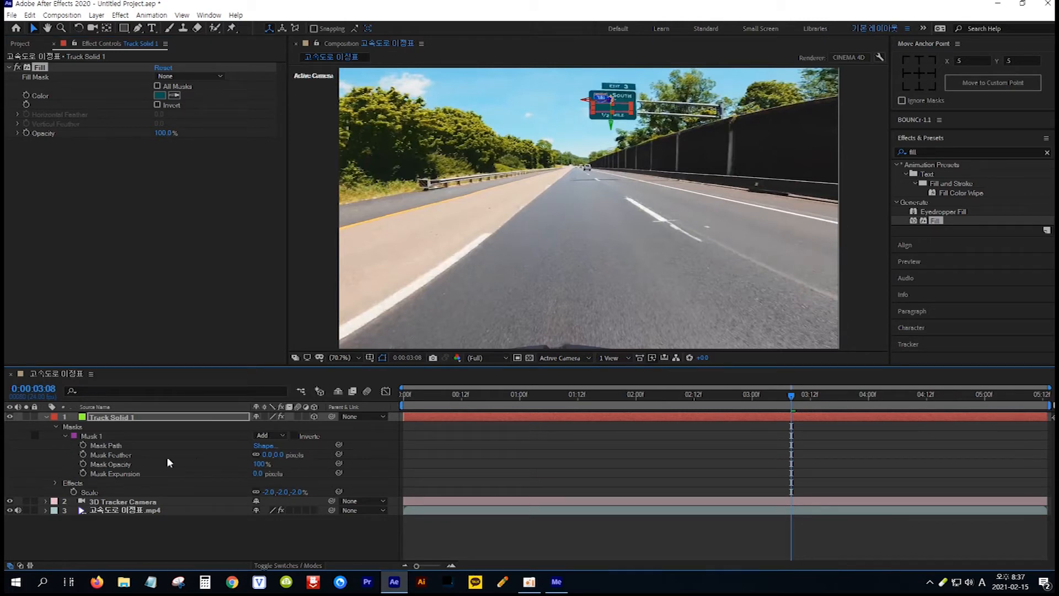
{"action": "left_click", "coordinate": [279, 454]}
{"action": "type", "text": "10"}
{"action": "key", "text": "Return"}
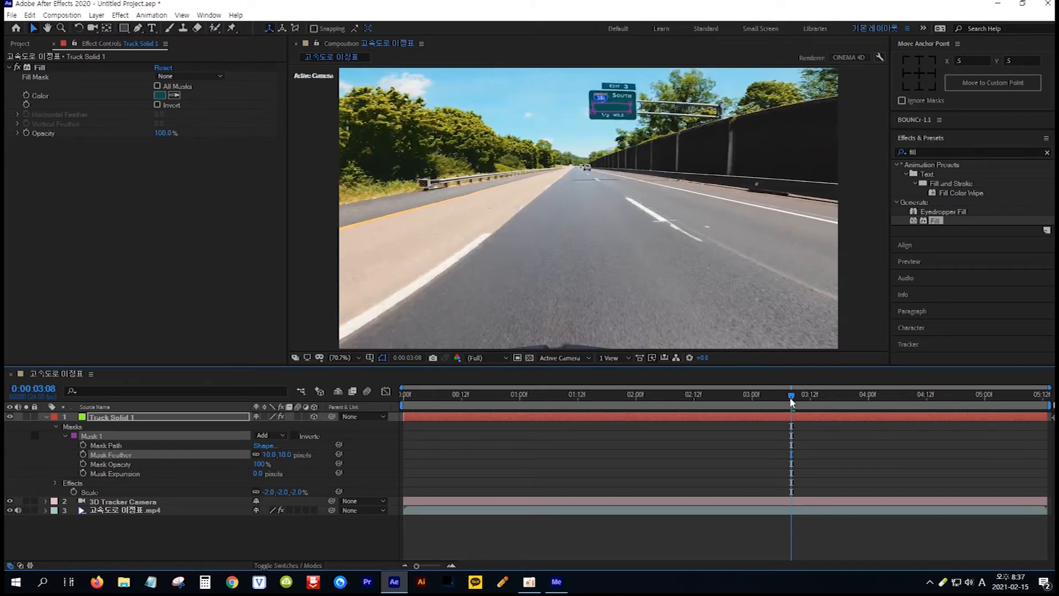
Go to 0:00:03:13 and add a text layer reading "홍아트클라쓰"
{"action": "left_click_drag", "start_coordinate": [791, 397], "coordinate": [815, 403]}
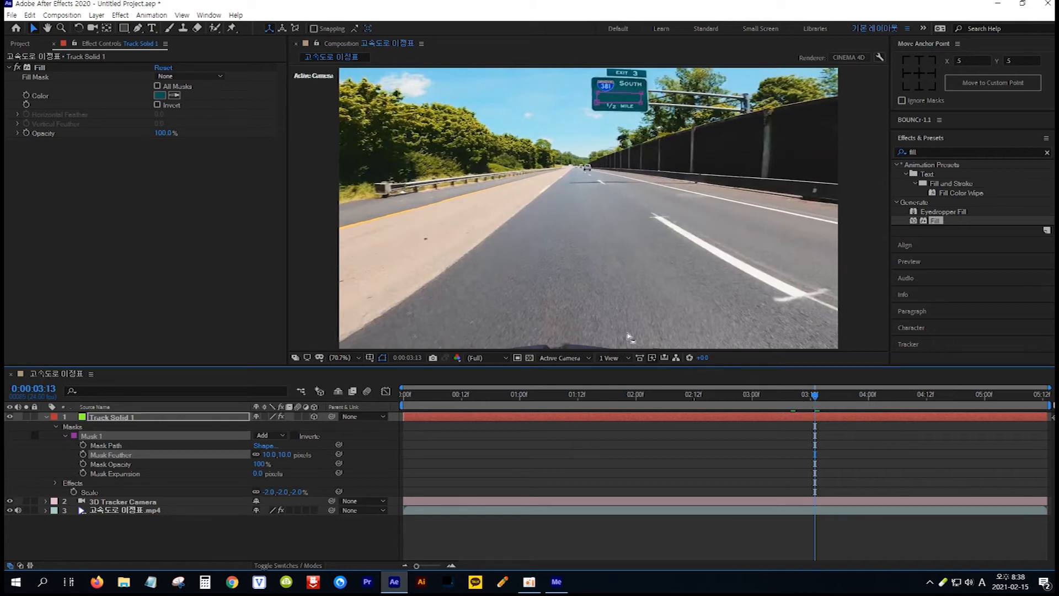
{"action": "left_click", "coordinate": [96, 16]}
{"action": "mouse_move", "coordinate": [100, 28]}
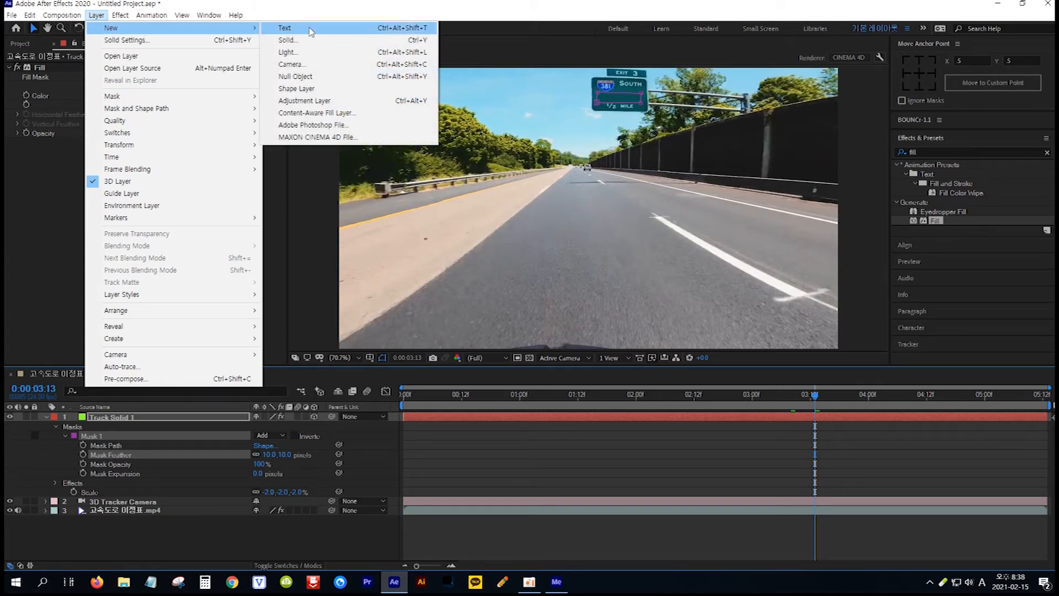
{"action": "left_click", "coordinate": [305, 30]}
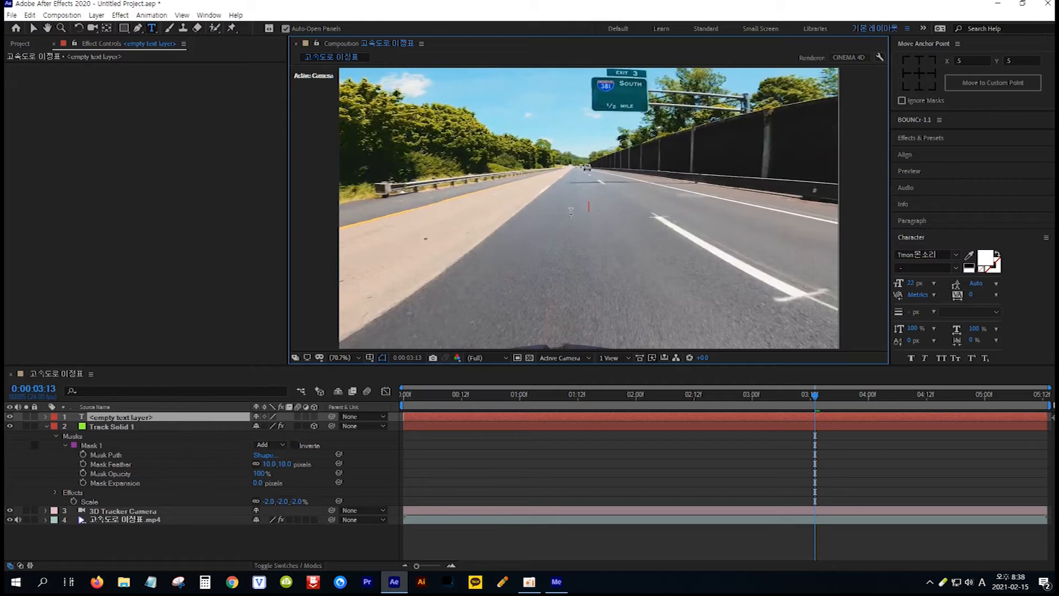
{"action": "key", "text": "Hangul"}
{"action": "type", "text": "홍아"}
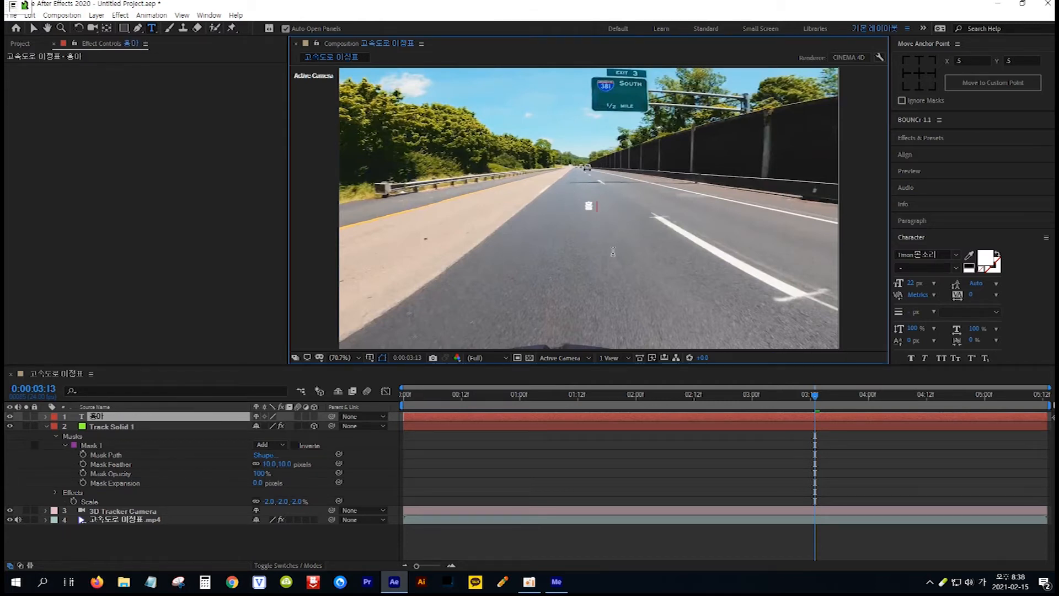
{"action": "type", "text": "트ㄹ"}
{"action": "type", "text": "라"}
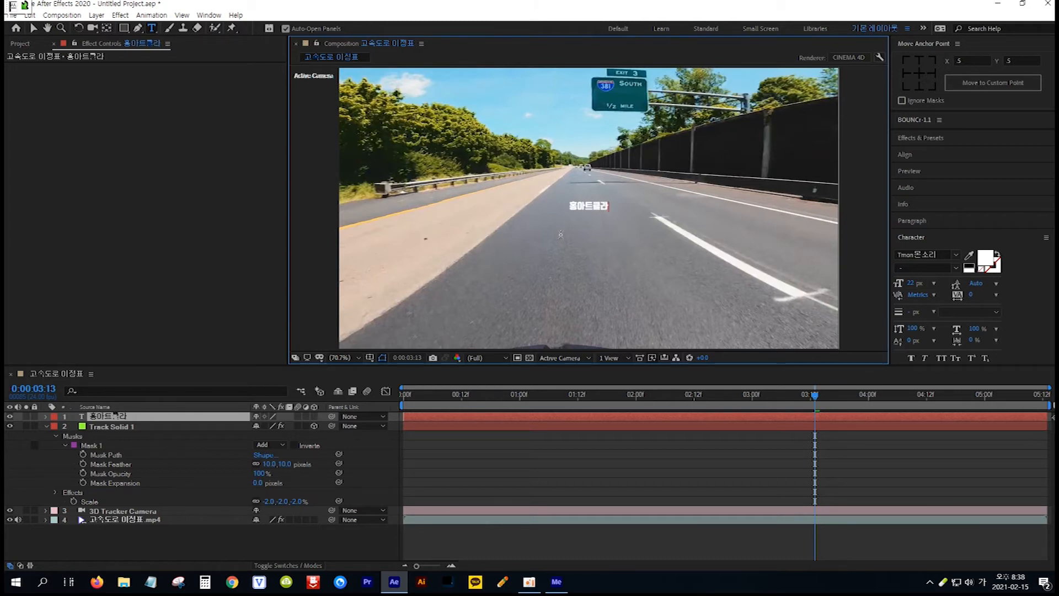
{"action": "type", "text": "쓰"}
{"action": "left_click", "coordinate": [33, 30]}
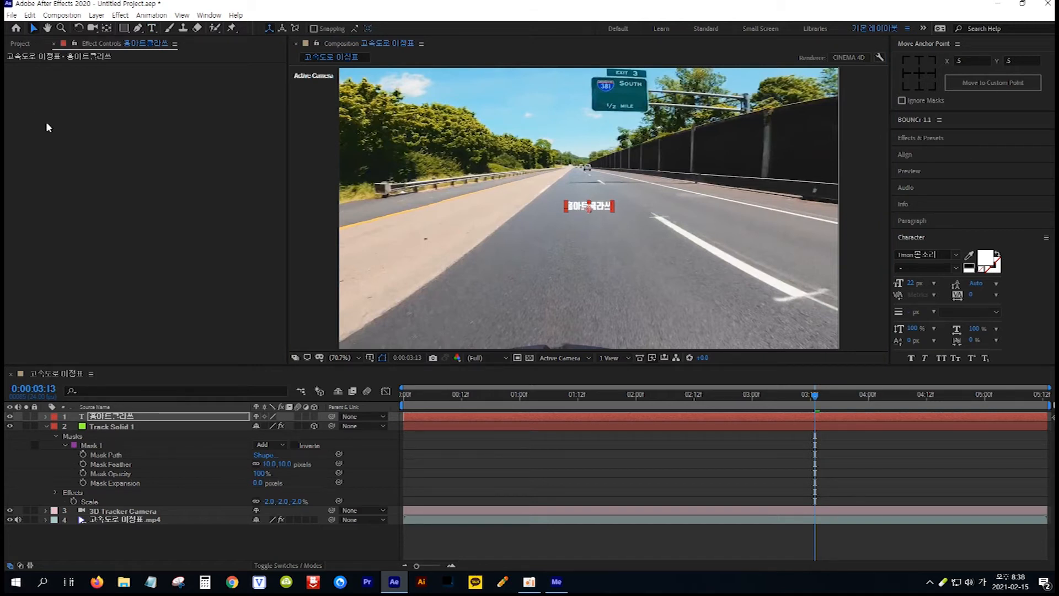
Make the 홍아트클라쓰 text layer 3D and copy Track Solid 1's position onto it
{"action": "left_click", "coordinate": [314, 416]}
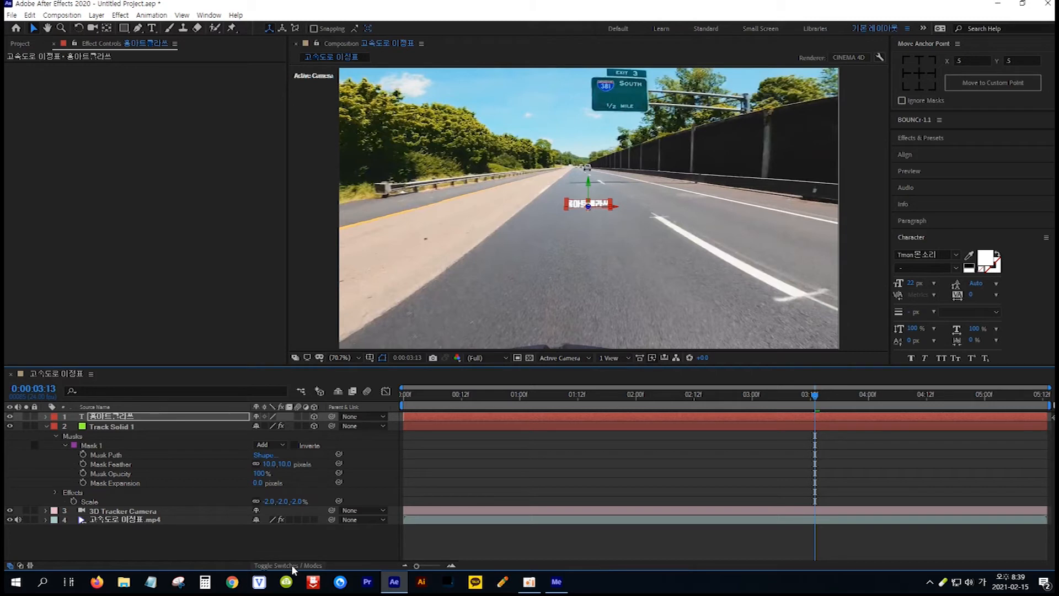
{"action": "left_click", "coordinate": [137, 428]}
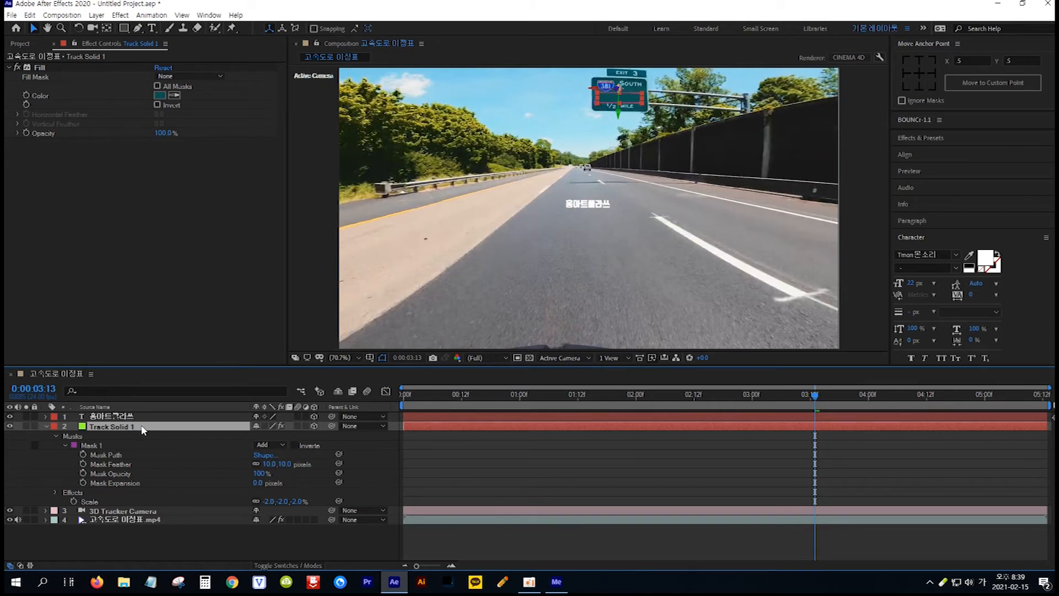
{"action": "key", "text": "Hangul"}
{"action": "key", "text": "p"}
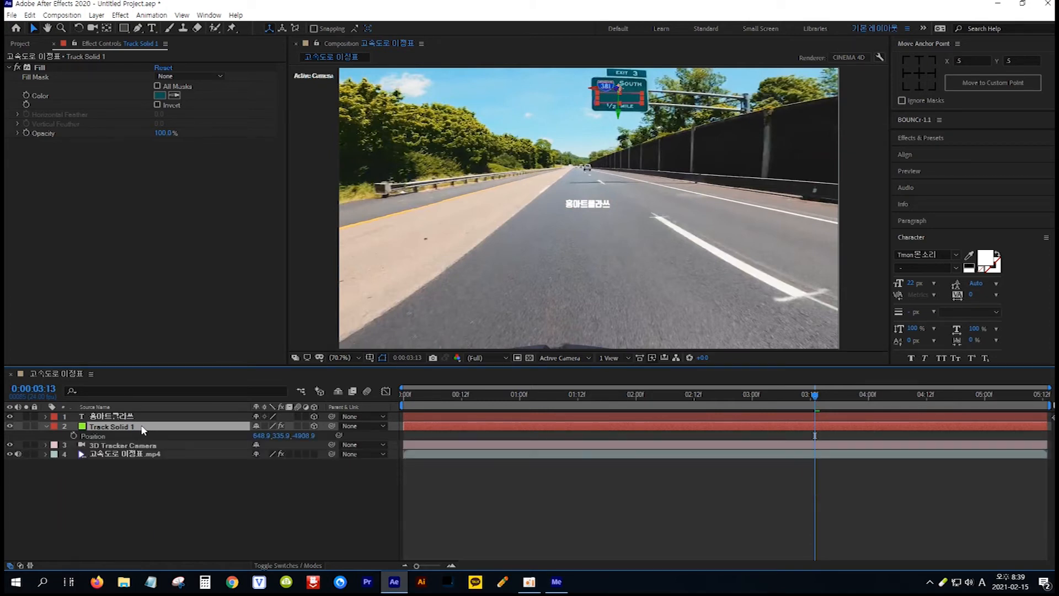
{"action": "left_click", "coordinate": [98, 436]}
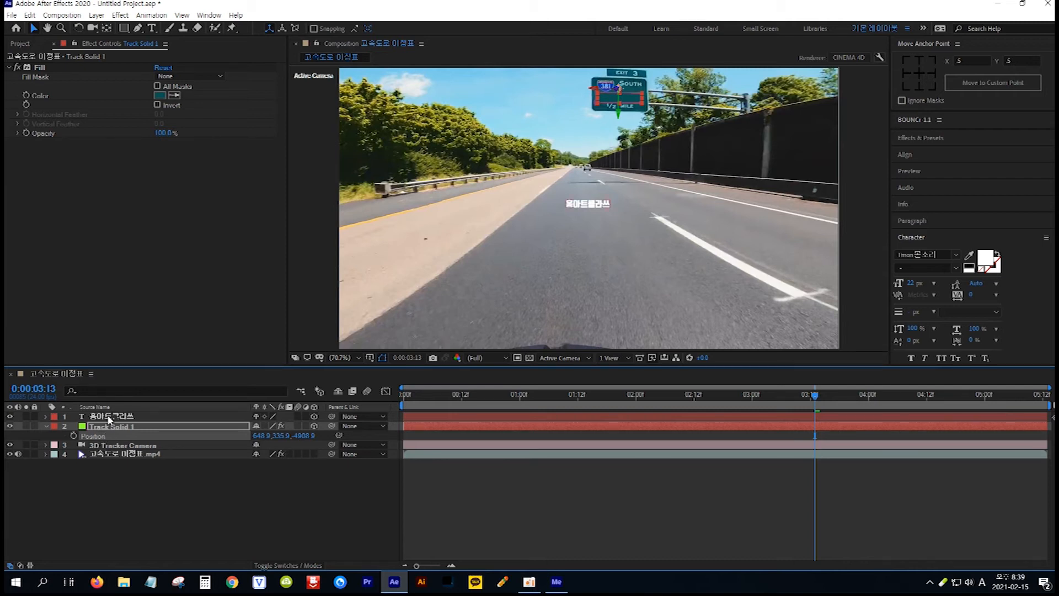
{"action": "left_click", "coordinate": [109, 418]}
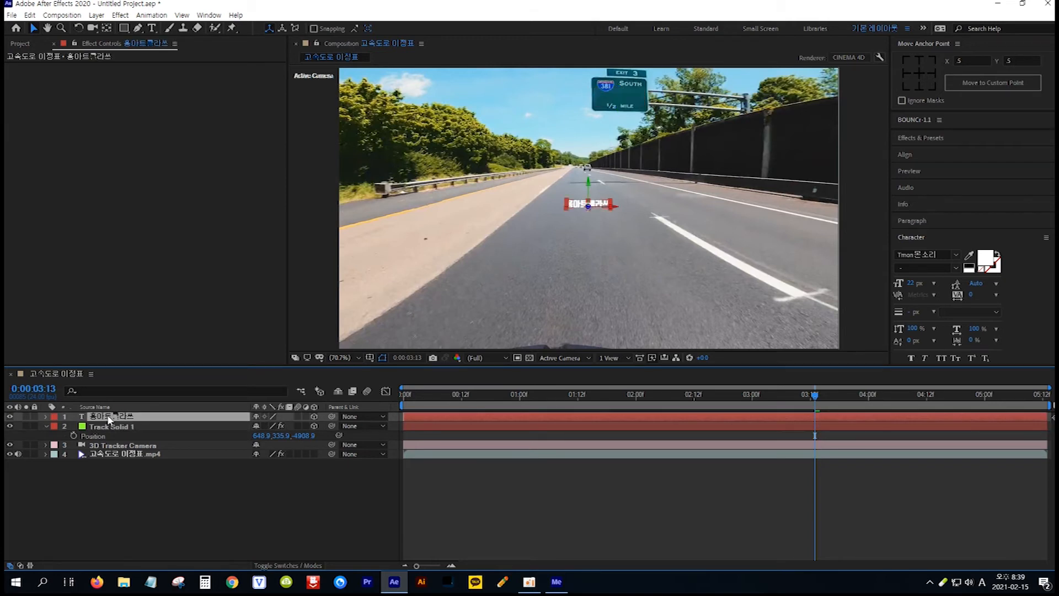
{"action": "key", "text": "p"}
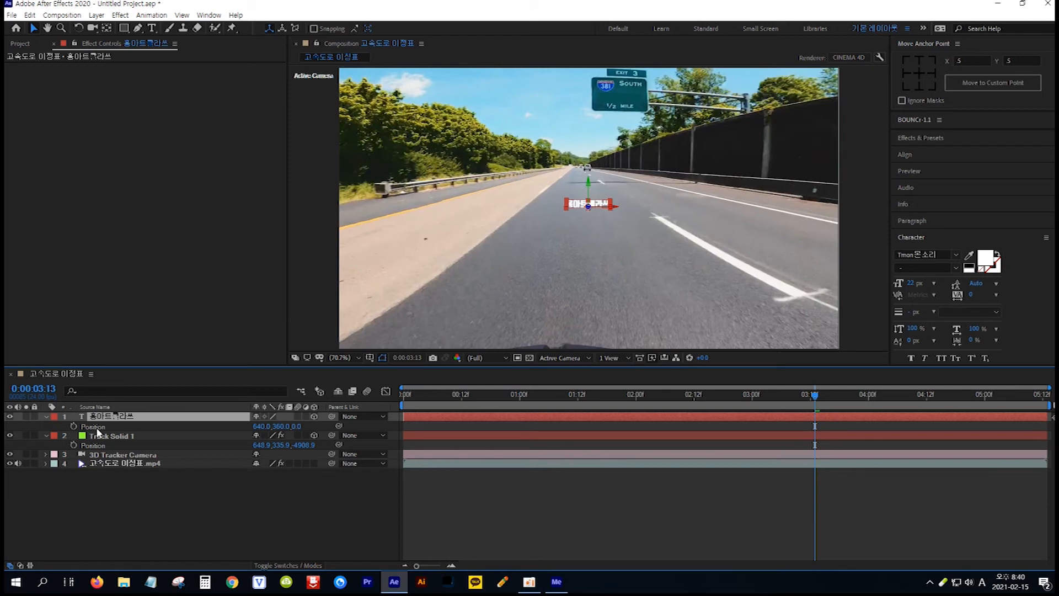
{"action": "left_click", "coordinate": [96, 428]}
{"action": "key", "text": "ctrl+v"}
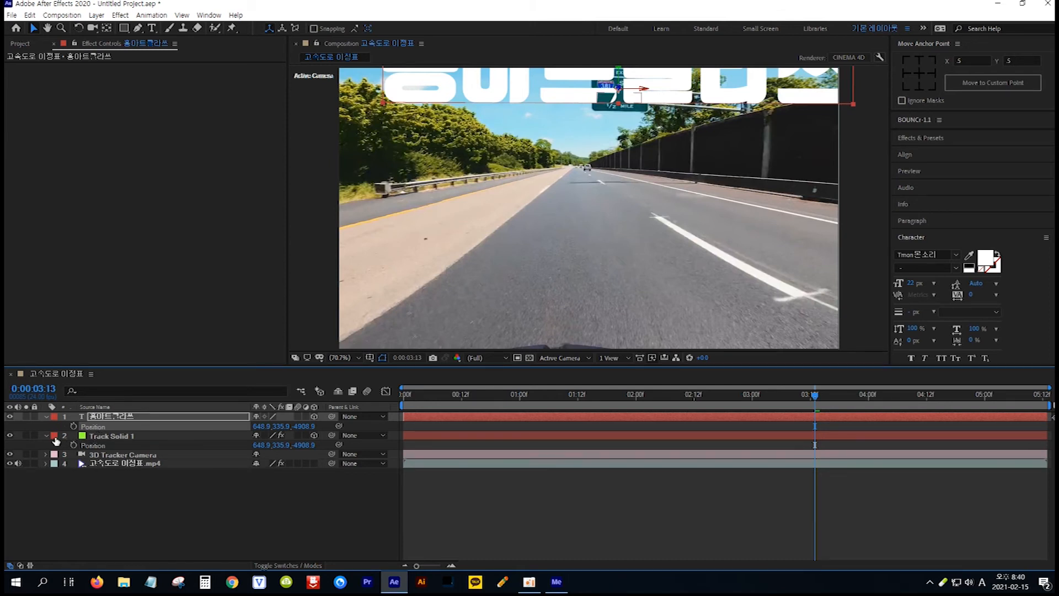
Copy Track Solid 1's Orientation onto the 홍아트클라쓰 text layer
{"action": "left_click", "coordinate": [112, 436]}
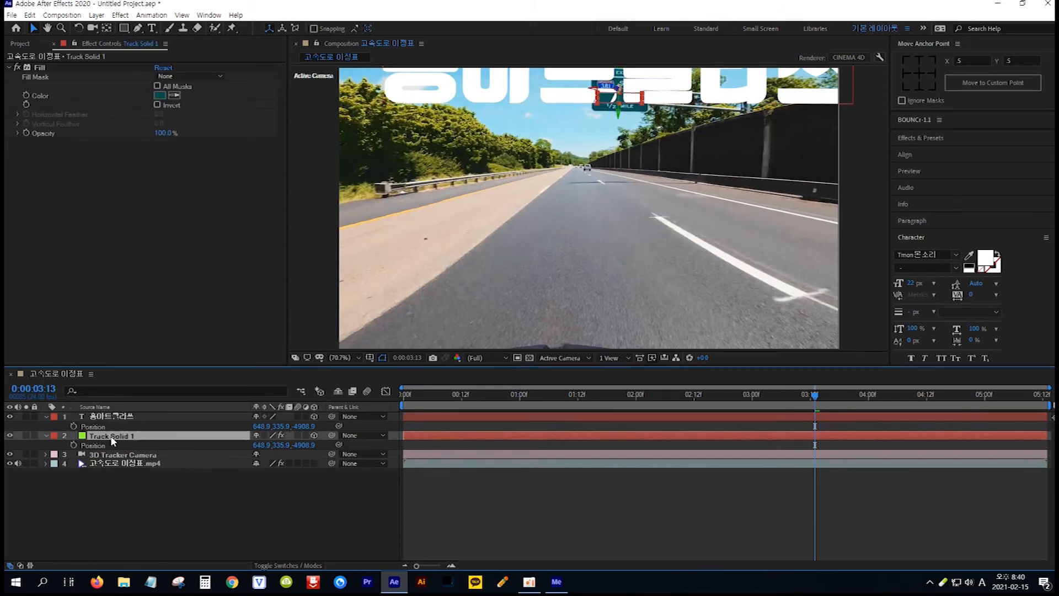
{"action": "key", "text": "r"}
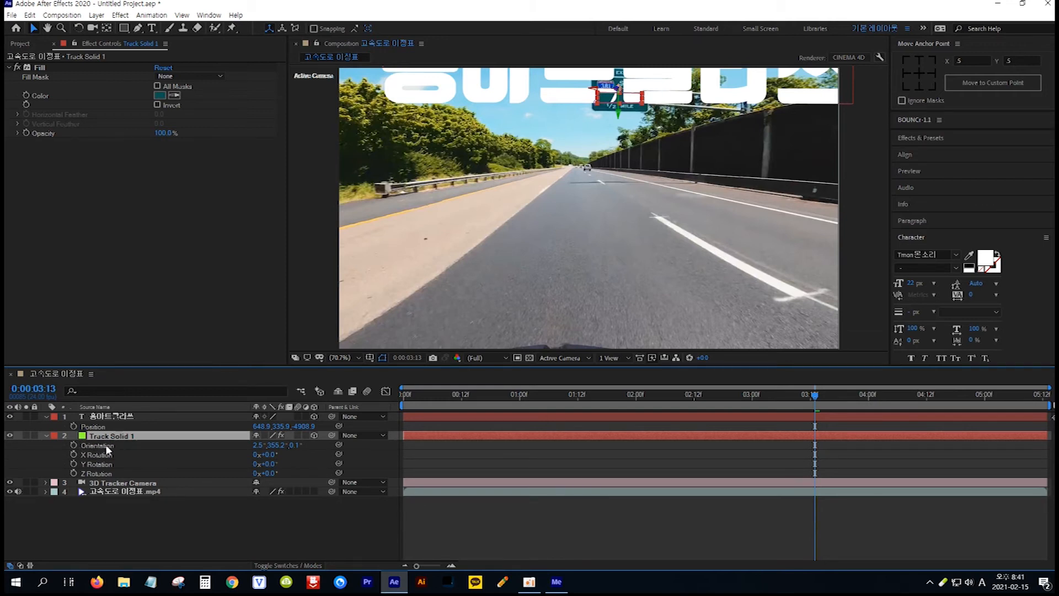
{"action": "left_click", "coordinate": [101, 445]}
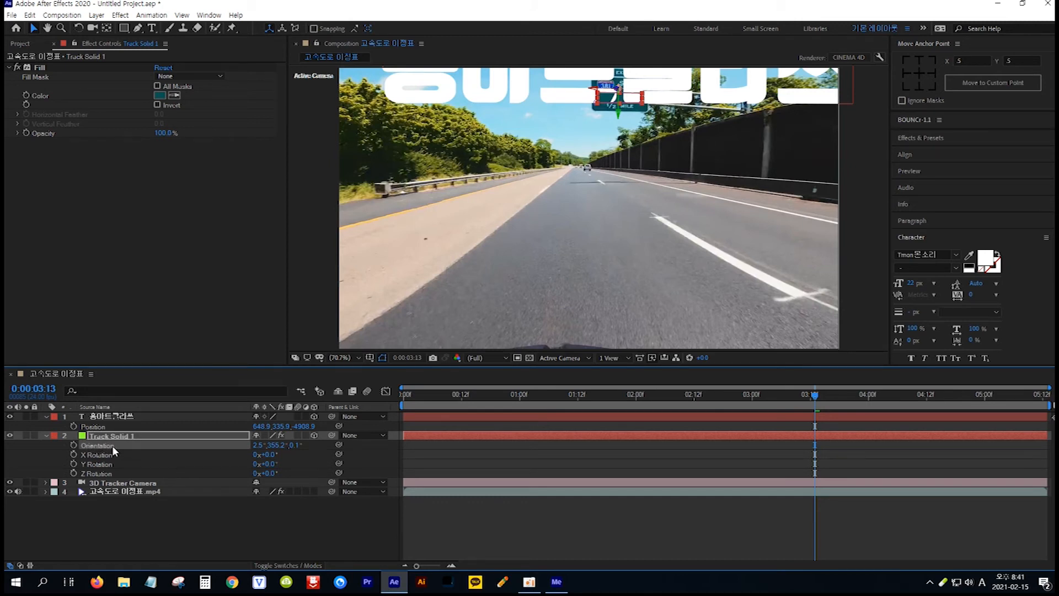
{"action": "left_click", "coordinate": [134, 417]}
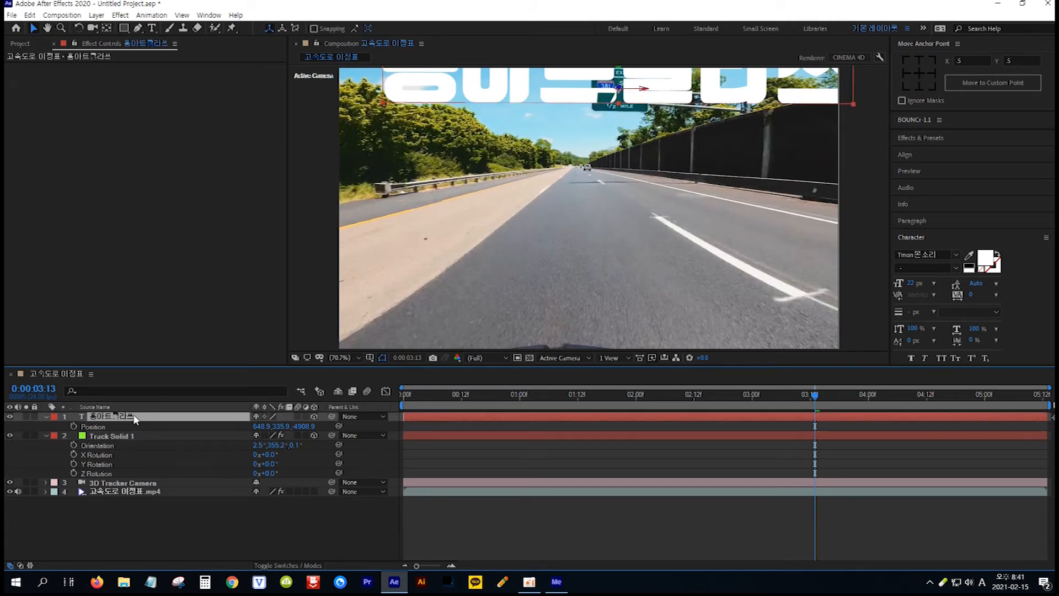
{"action": "key", "text": "r"}
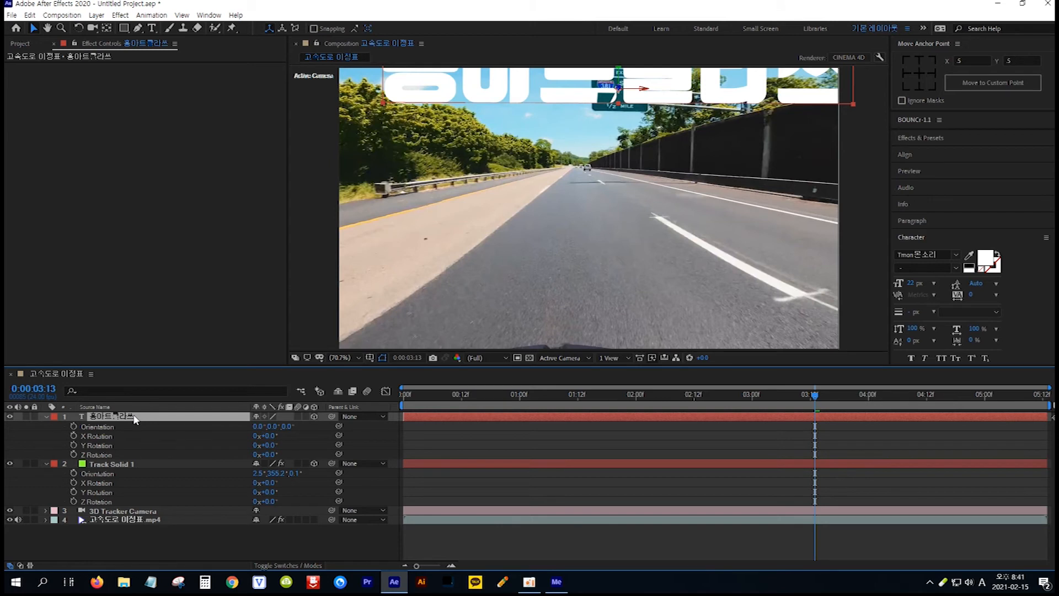
{"action": "left_click", "coordinate": [102, 428]}
{"action": "key", "text": "ctrl+v"}
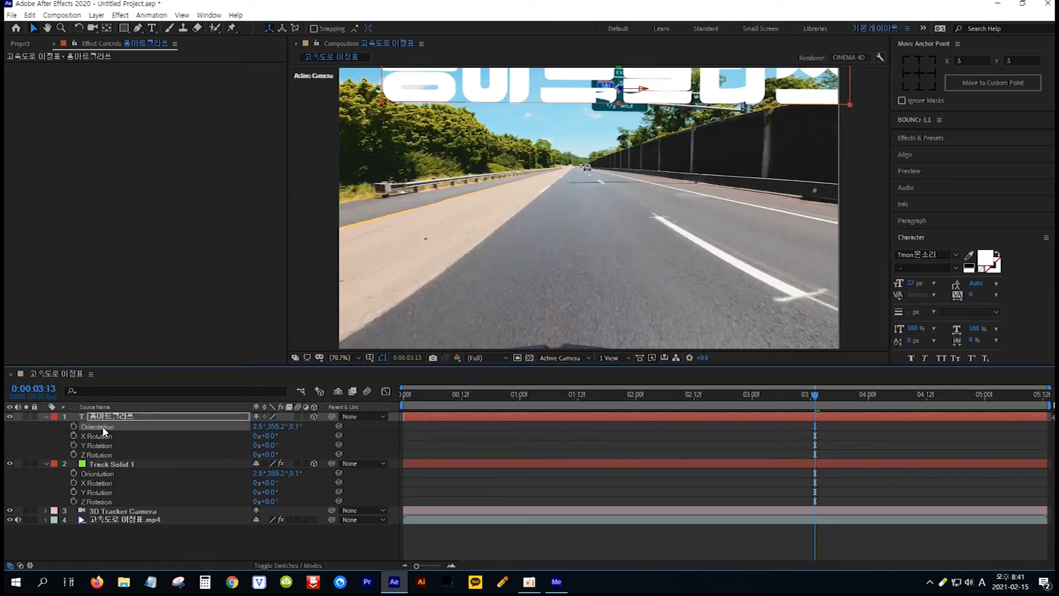
Scale the 홍아트클라쓰 text layer to 10% and lower it on the sign to a Y position of about 338.7
{"action": "key", "text": "s"}
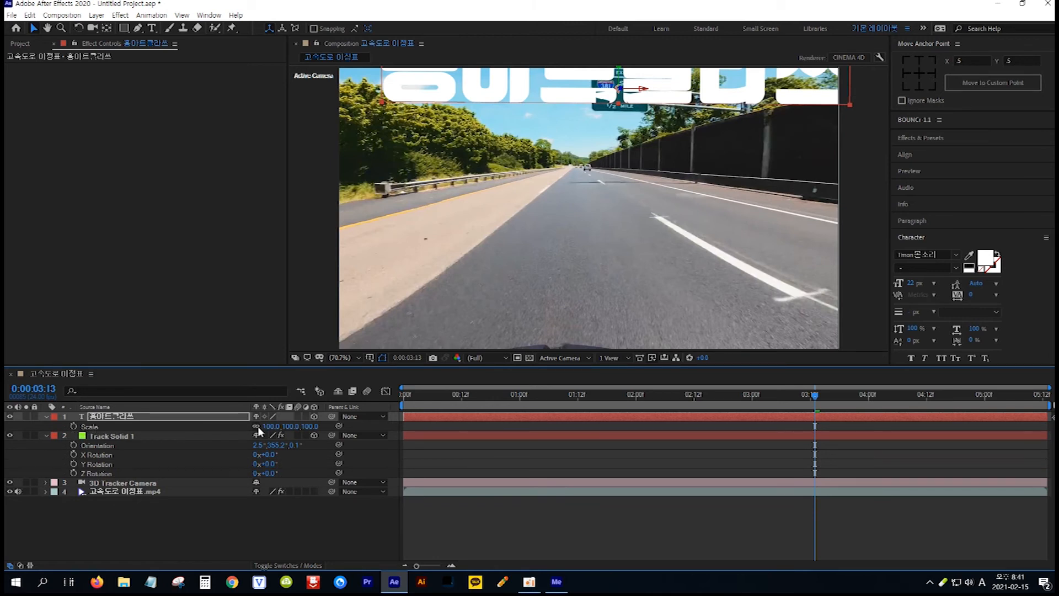
{"action": "left_click_drag", "start_coordinate": [276, 428], "coordinate": [225, 426]}
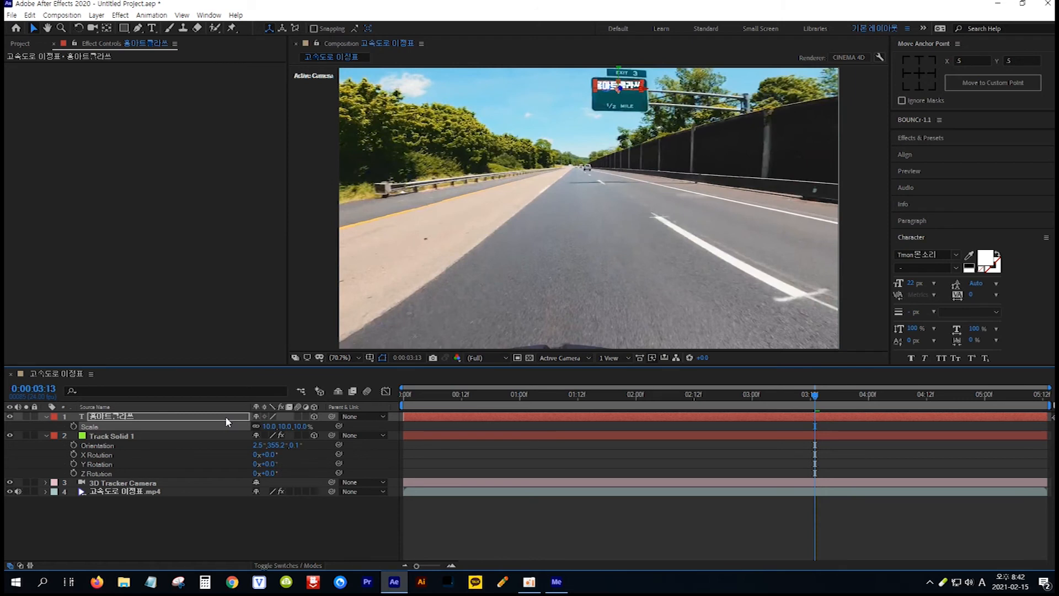
{"action": "left_click", "coordinate": [149, 418]}
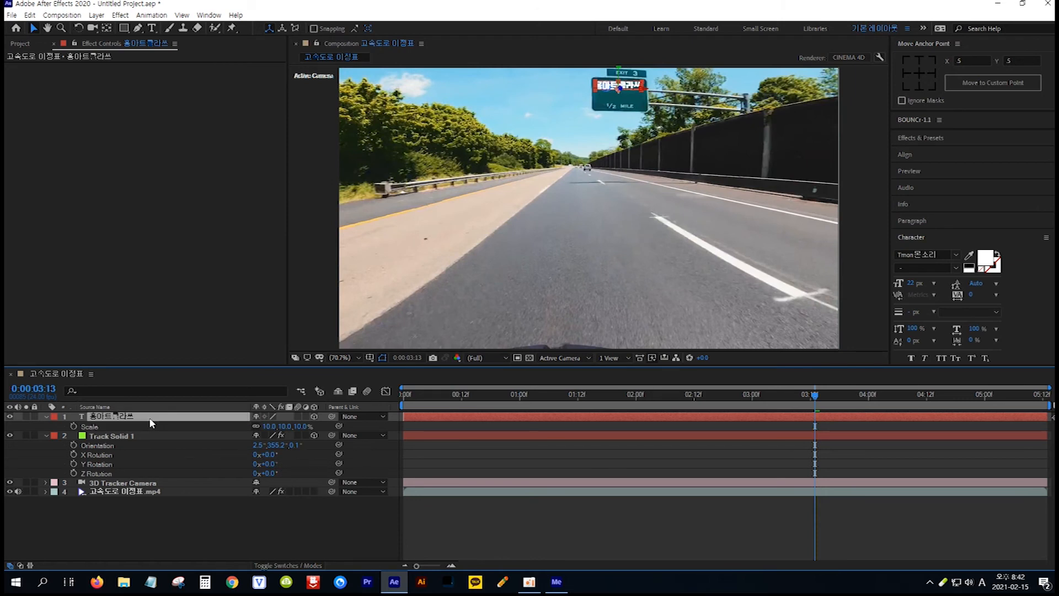
{"action": "key", "text": "p"}
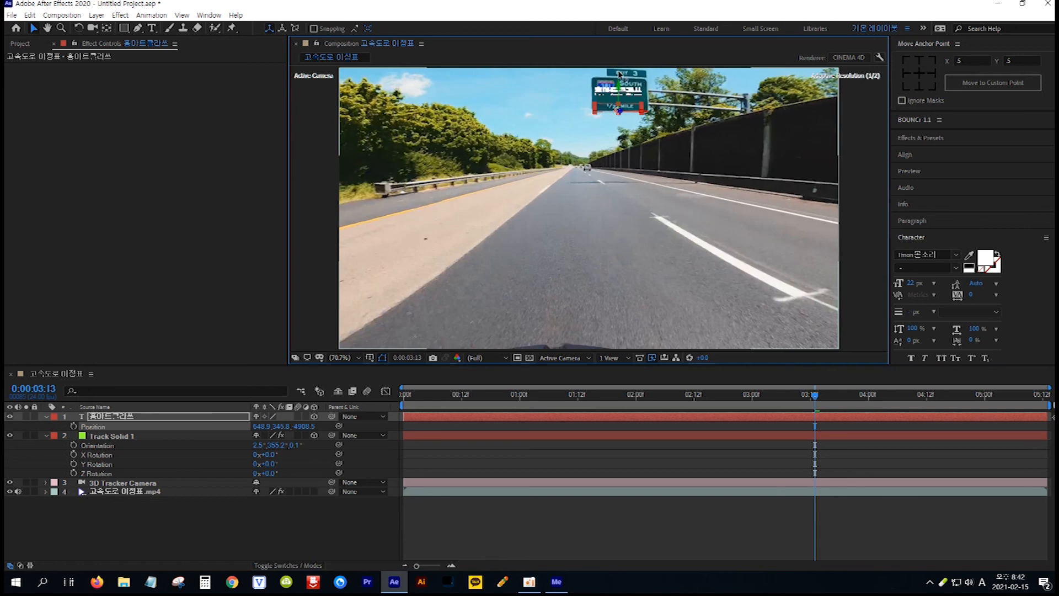
{"action": "left_click_drag", "start_coordinate": [618, 67], "coordinate": [620, 72]}
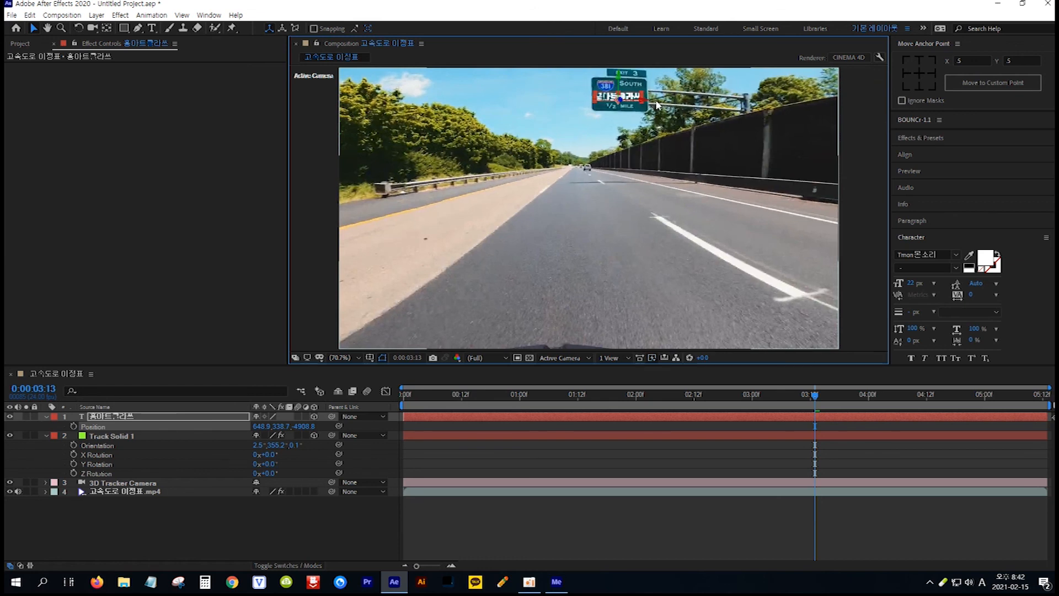